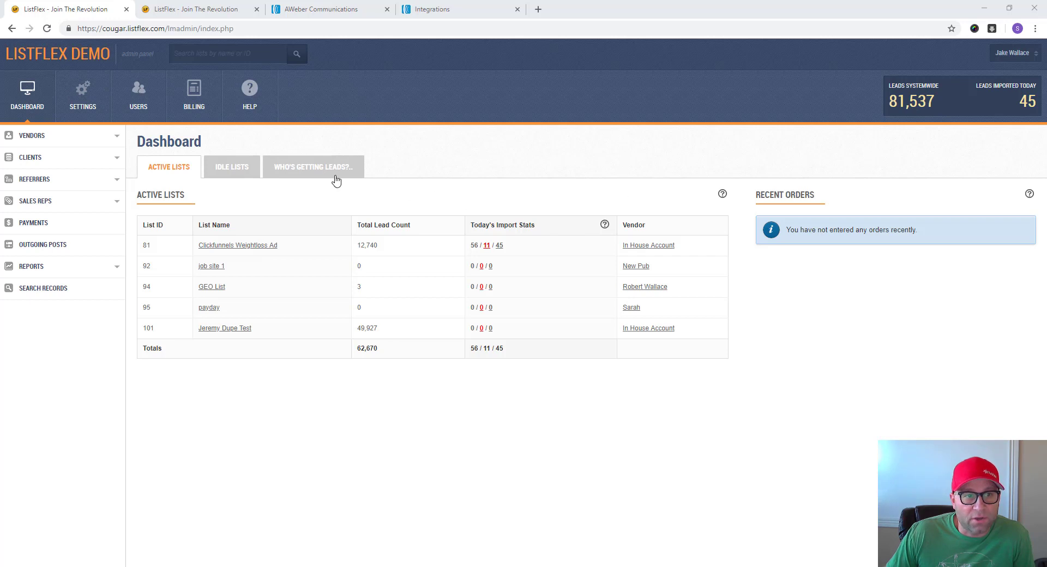
- Open the API integrations of the Aweber client and start adding a new integration
{"action": "left_click", "coordinate": [84, 159]}
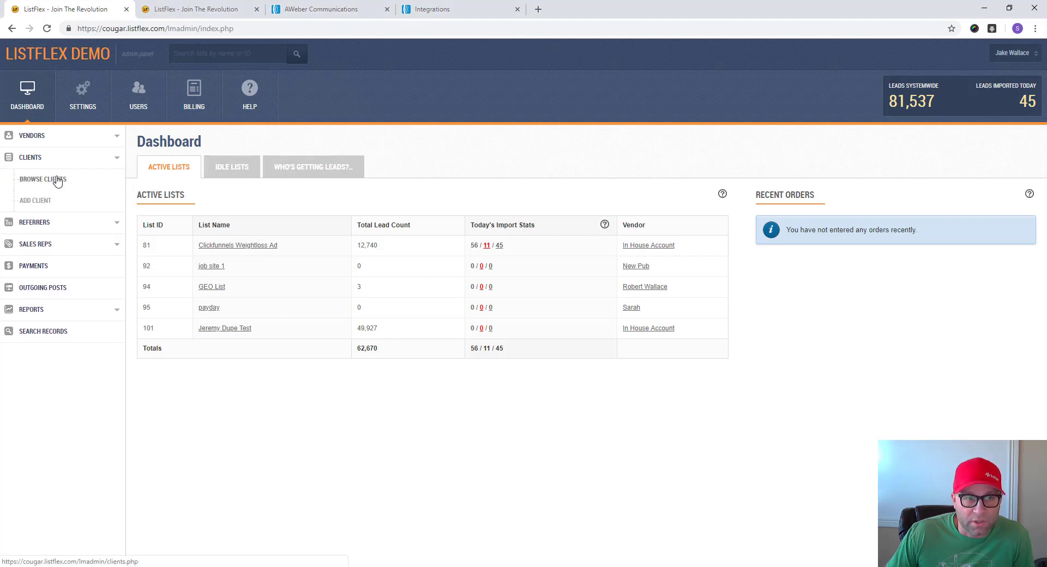
{"action": "left_click", "coordinate": [58, 180]}
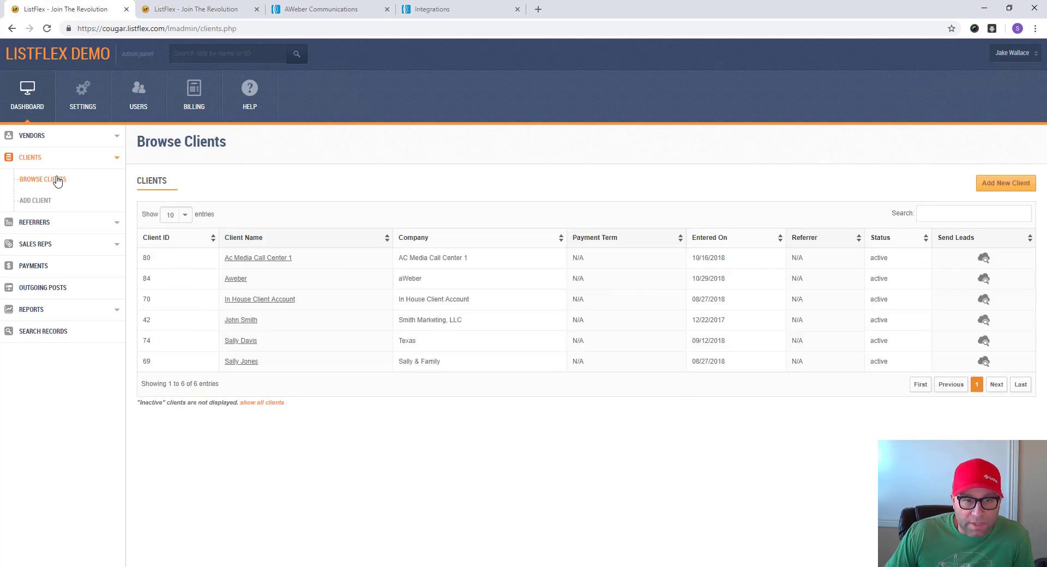
{"action": "left_click", "coordinate": [234, 279]}
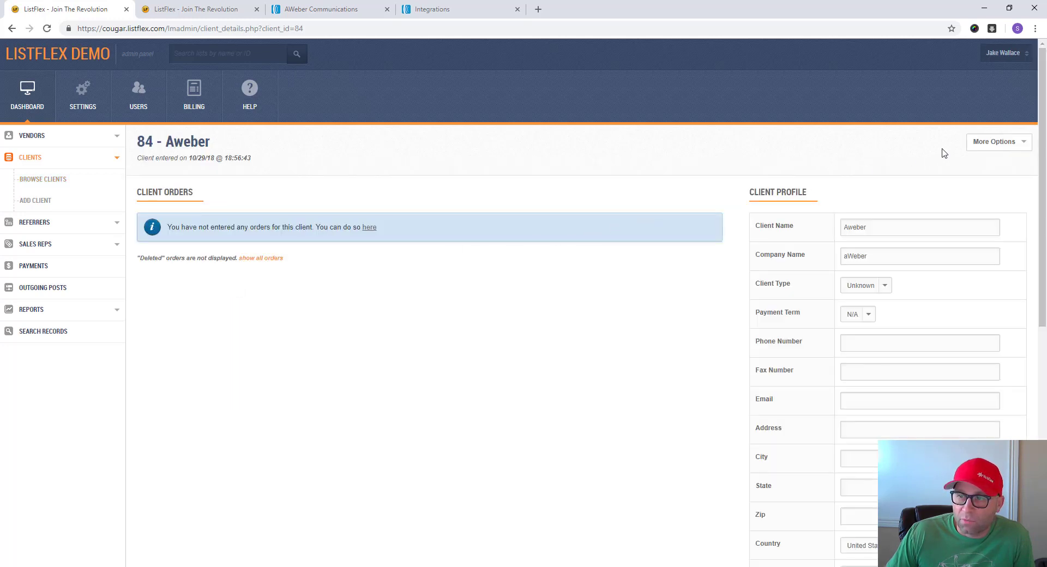
{"action": "left_click", "coordinate": [993, 145]}
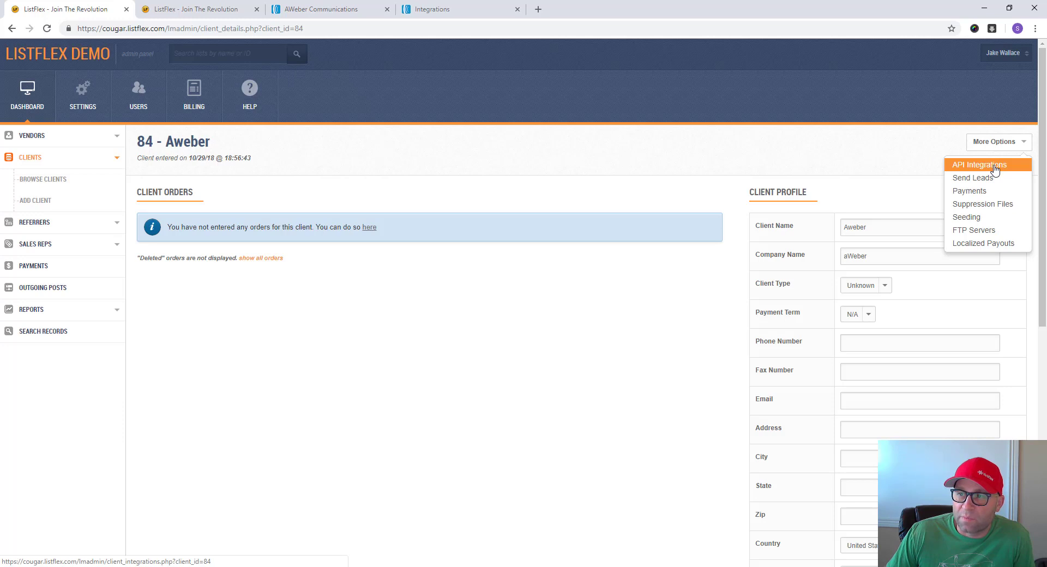
{"action": "left_click", "coordinate": [995, 170]}
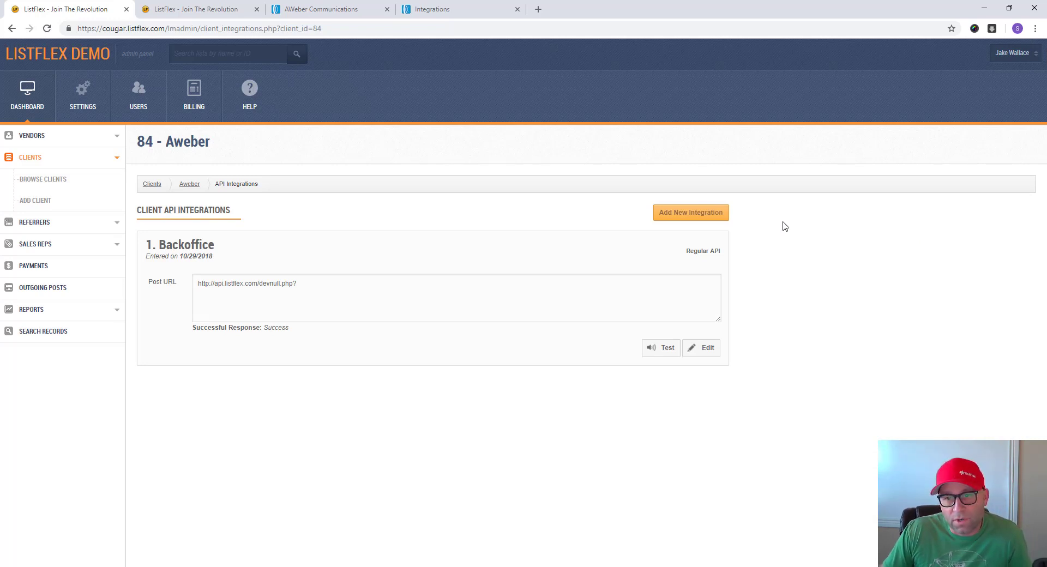
{"action": "left_click", "coordinate": [717, 216]}
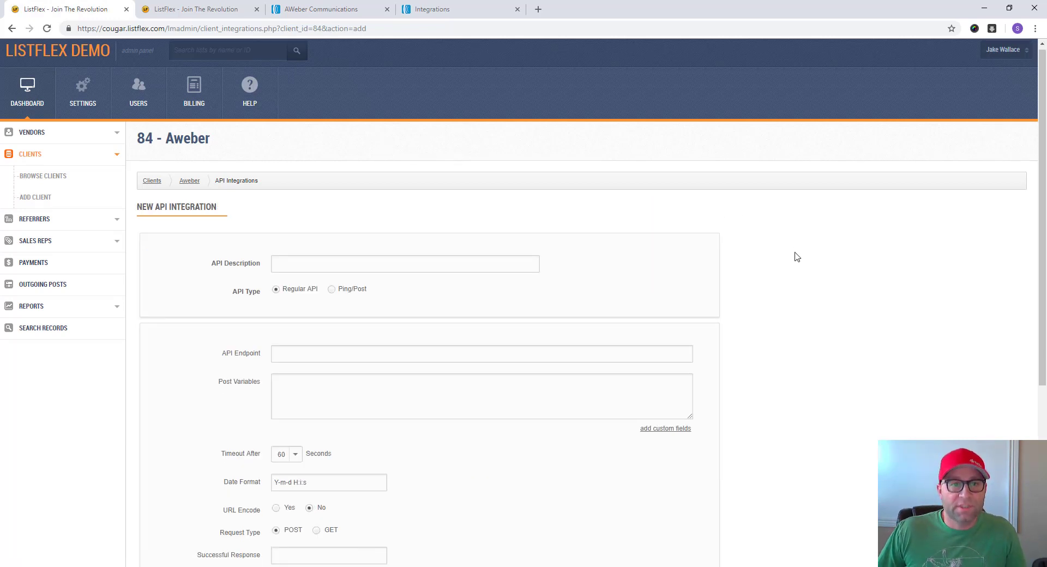
- Enter "Aweber Weightloss List" as the API description of the new integration
{"action": "scroll", "coordinate": [797, 256], "scroll_direction": "down", "scroll_amount": 2}
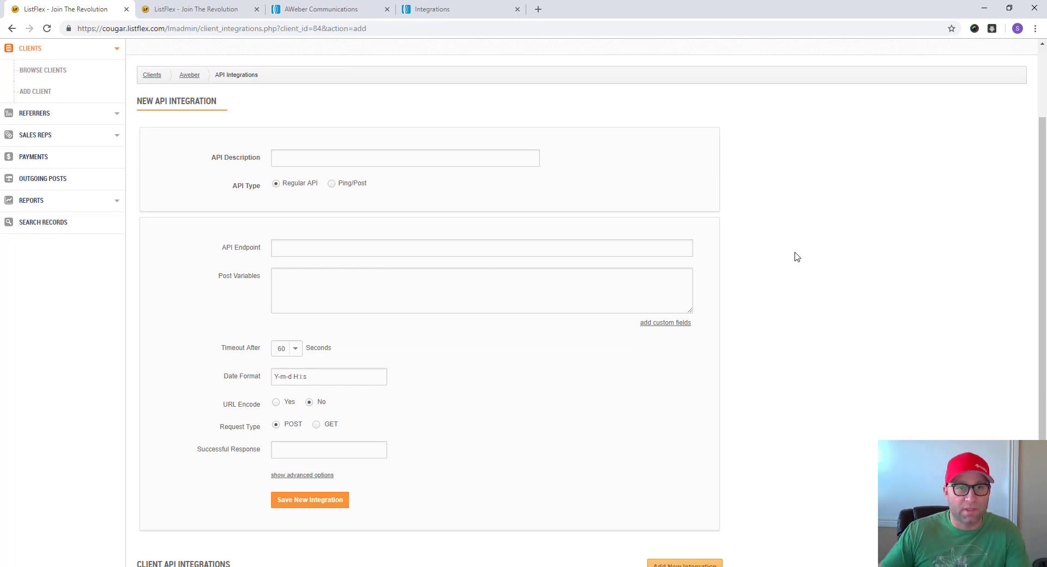
{"action": "left_click", "coordinate": [469, 161]}
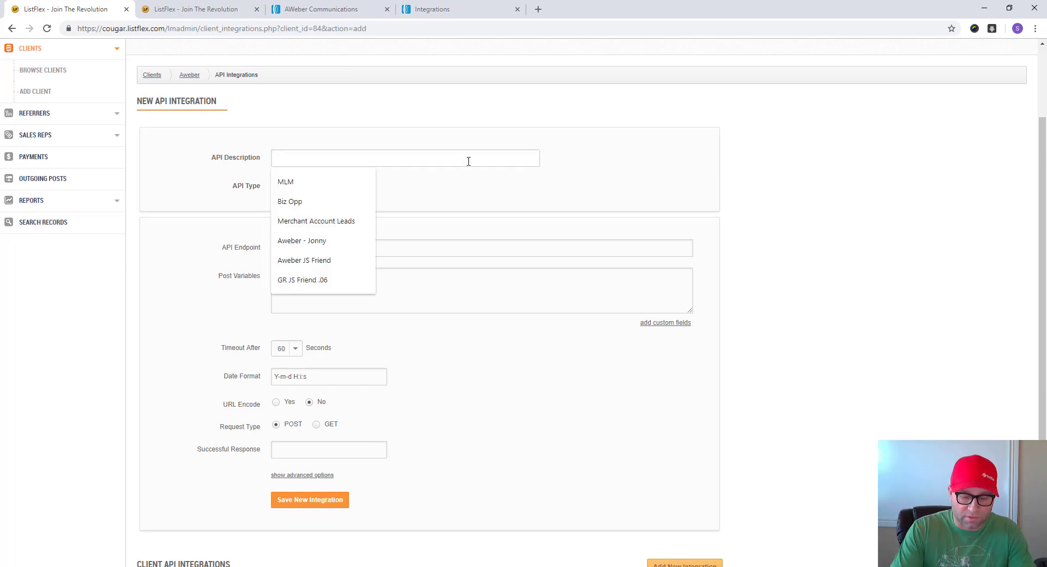
{"action": "type", "text": "Aweber "}
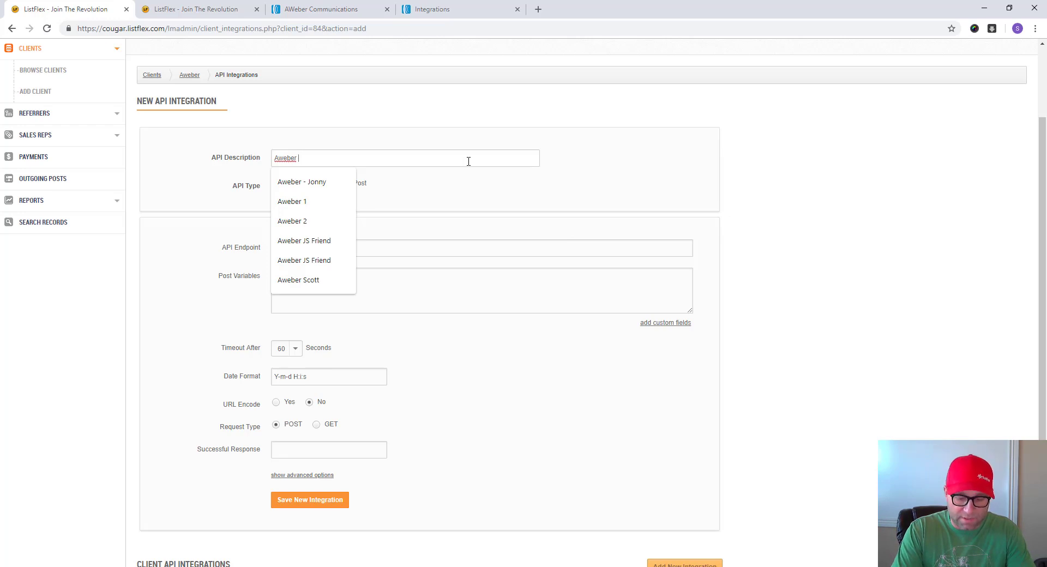
{"action": "type", "text": "Weightl"}
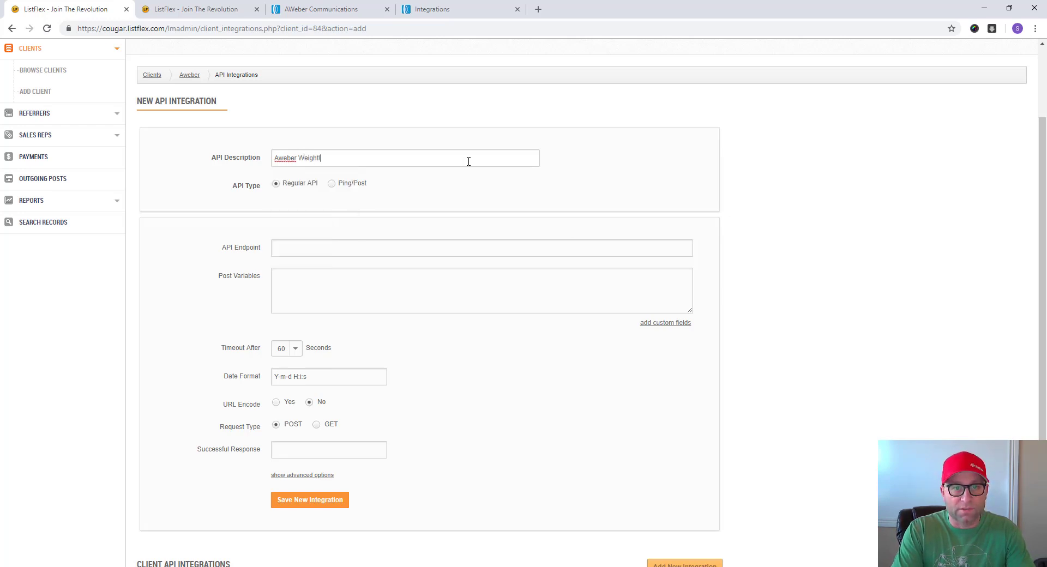
{"action": "type", "text": "oss List"}
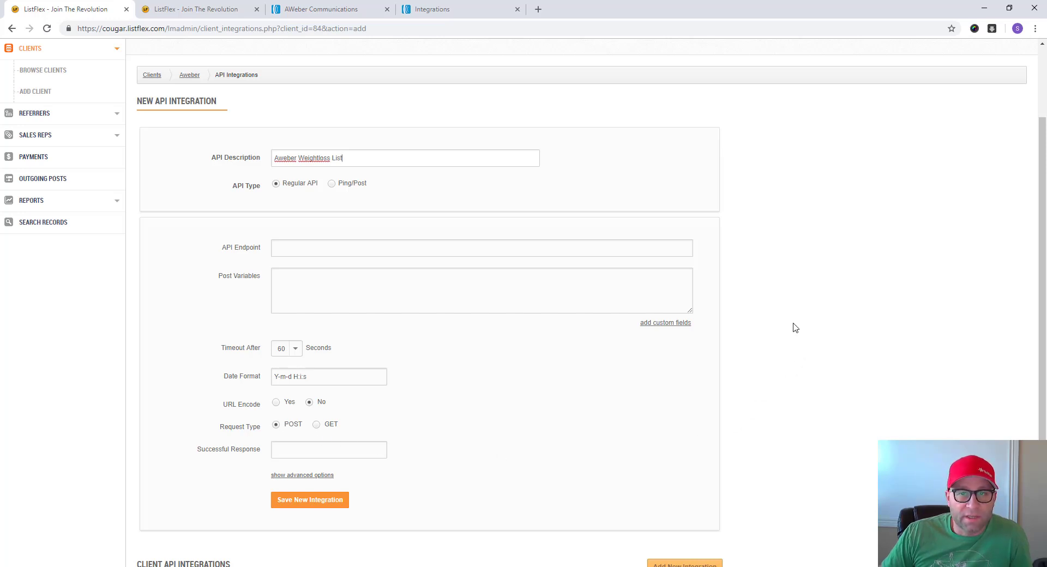
- Review the AWeber integration help instructions, the ListFlex authorization sign-in page and AWeber's Integrations page
{"action": "scroll", "coordinate": [794, 327], "scroll_direction": "up", "scroll_amount": 2}
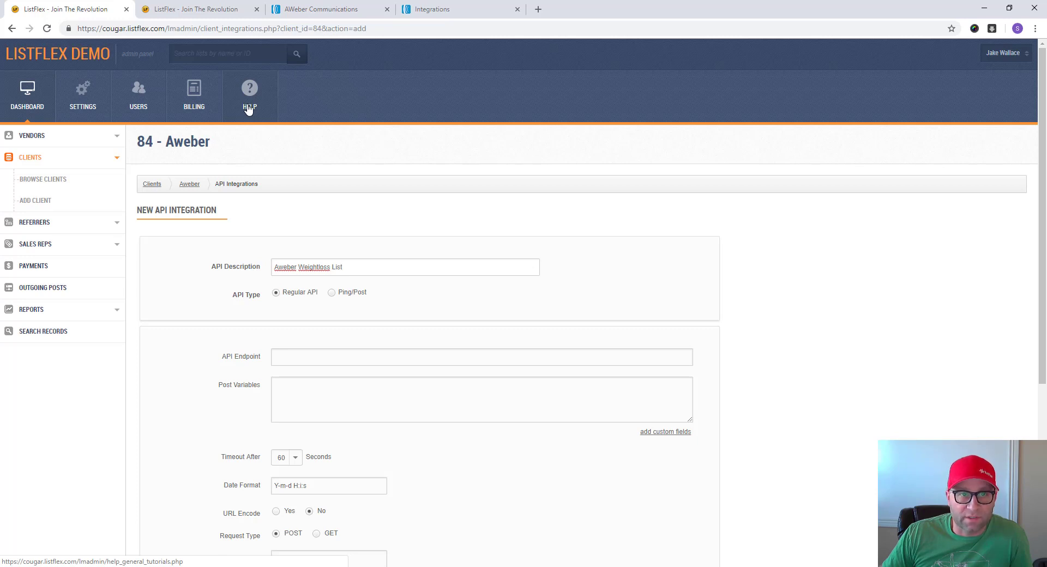
{"action": "left_click", "coordinate": [202, 13]}
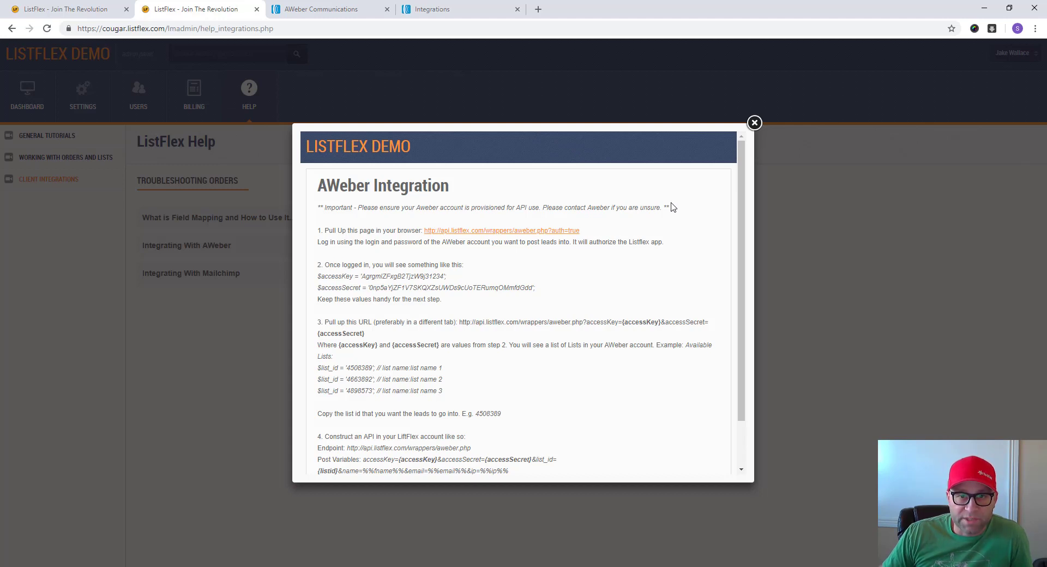
{"action": "left_click", "coordinate": [535, 232]}
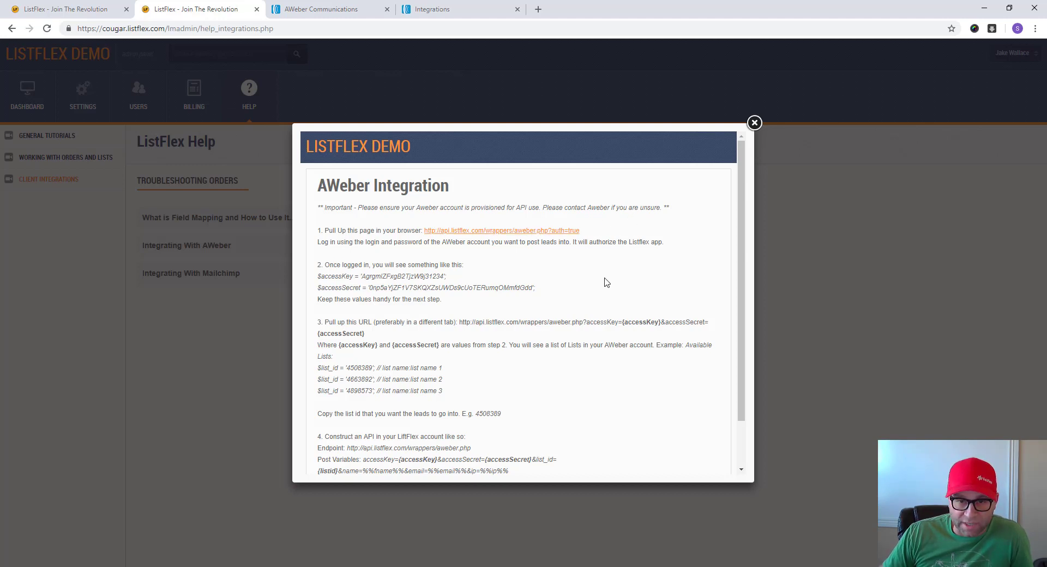
{"action": "scroll", "coordinate": [606, 282], "scroll_direction": "down", "scroll_amount": 1}
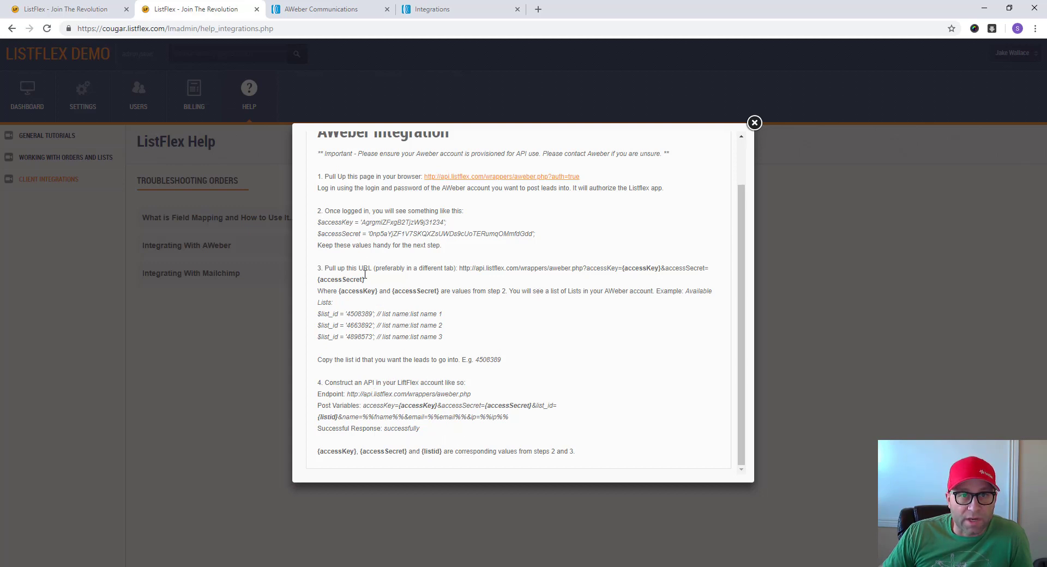
{"action": "left_click", "coordinate": [331, 15]}
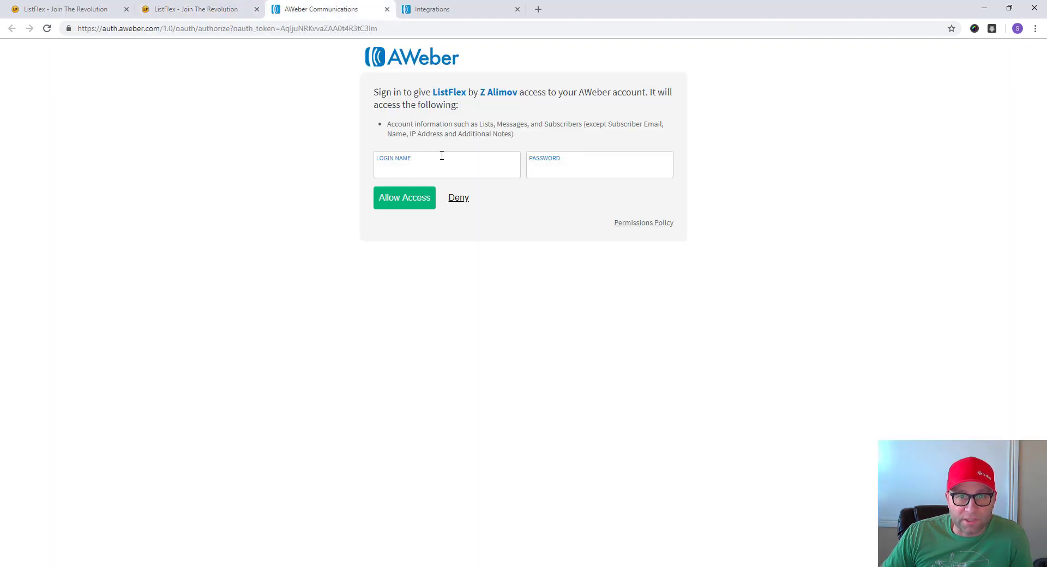
{"action": "left_click", "coordinate": [448, 14]}
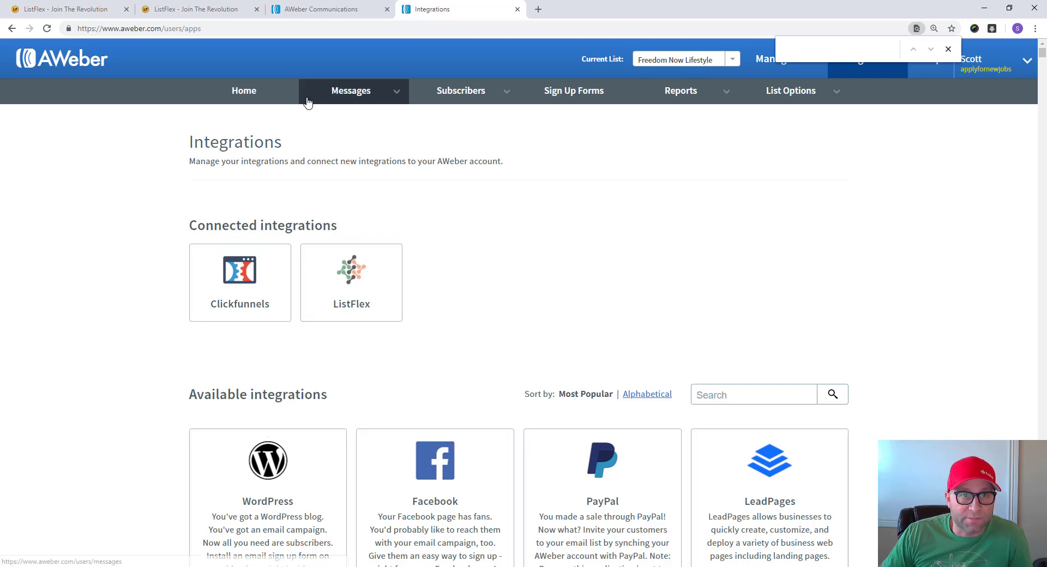
{"action": "left_click", "coordinate": [224, 9]}
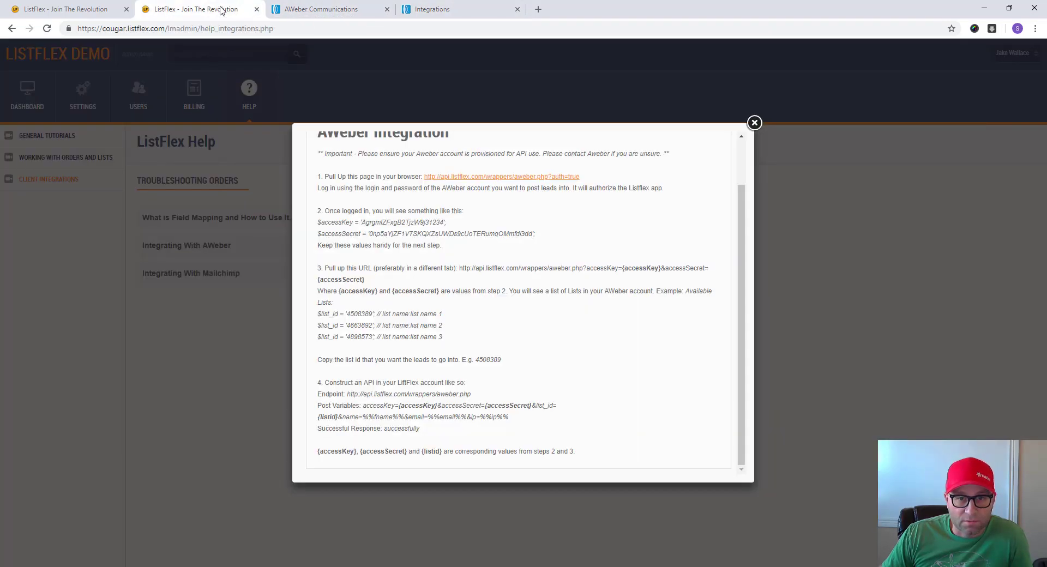
{"action": "left_click", "coordinate": [37, 11]}
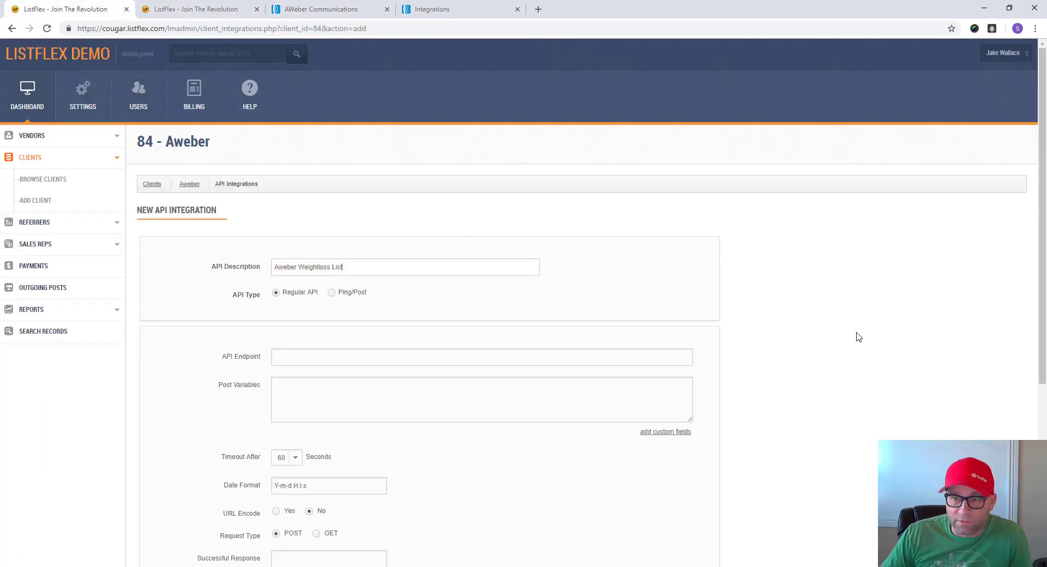
{"action": "scroll", "coordinate": [858, 337], "scroll_direction": "down", "scroll_amount": 2}
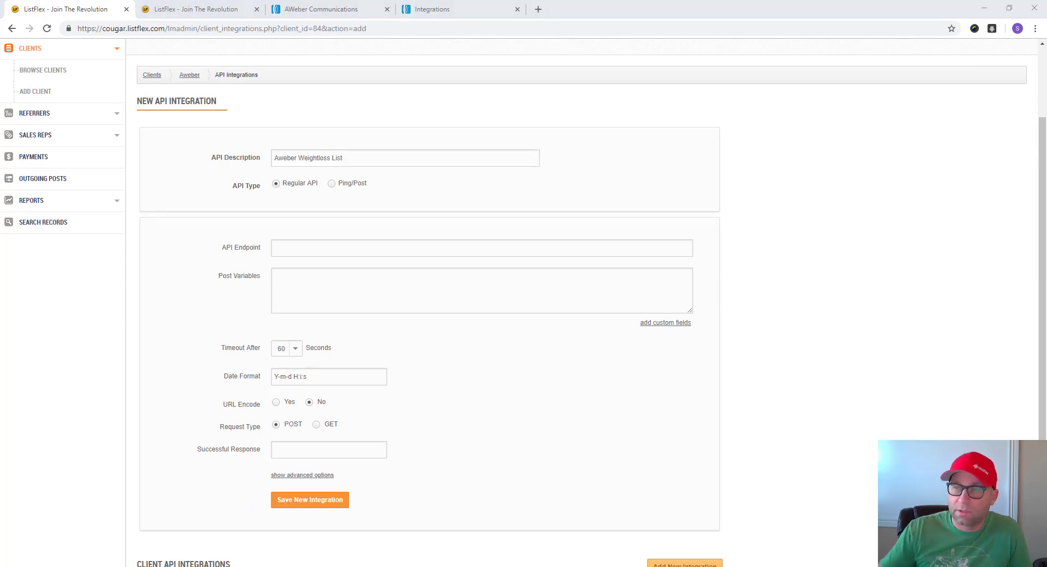
{"action": "left_click", "coordinate": [385, 253]}
{"action": "type", "text": "http://leads.listflex.com/lmadmin/api/wrappers/aweber.php"}
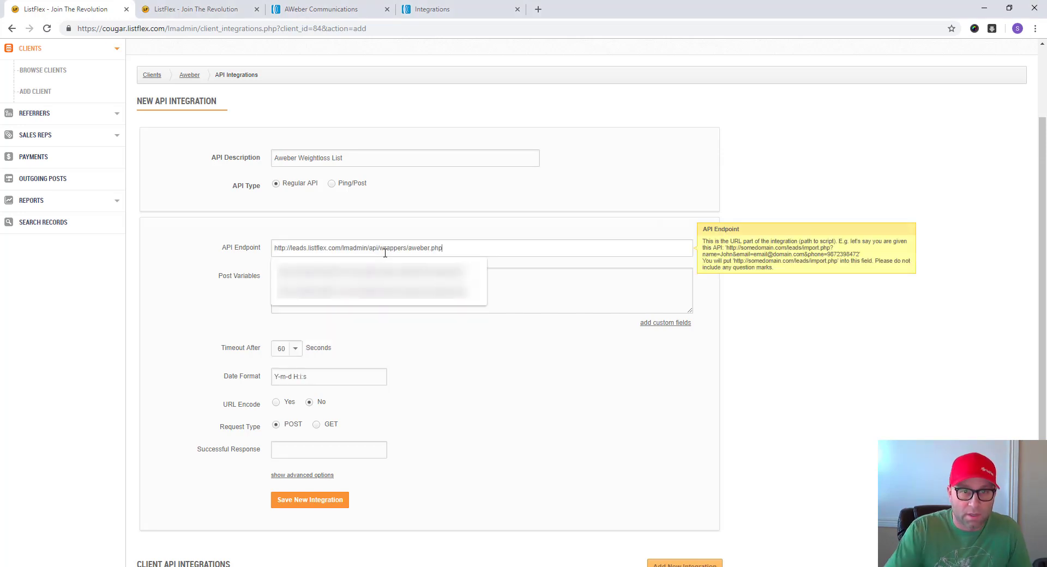
{"action": "left_click", "coordinate": [495, 236]}
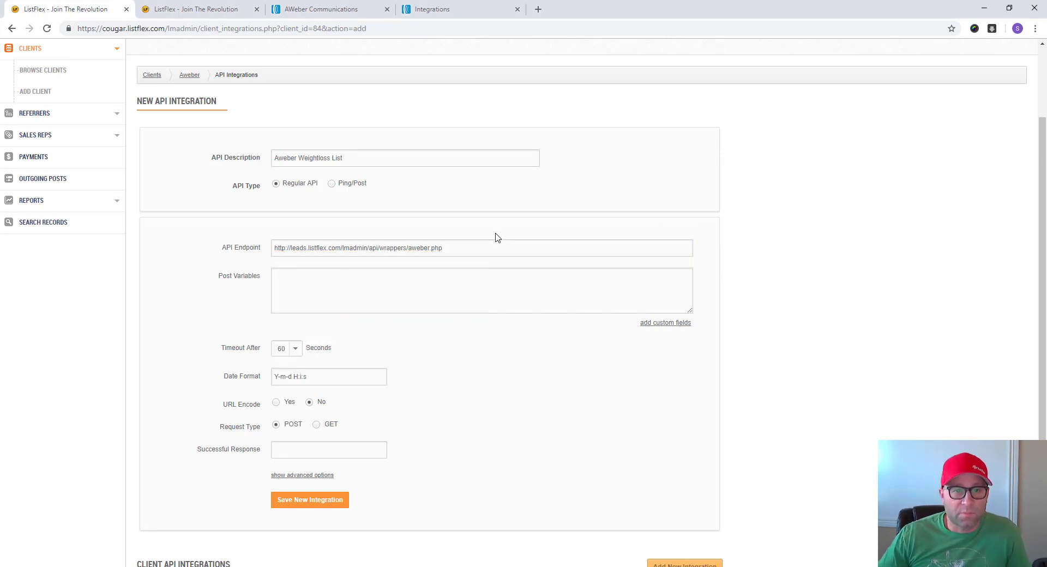
- Paste the post variables containing the access key, access secret, list_id=1234567, name=%%fname%%, email=%%email%% and ip=%%ip%%
{"action": "left_click", "coordinate": [496, 291]}
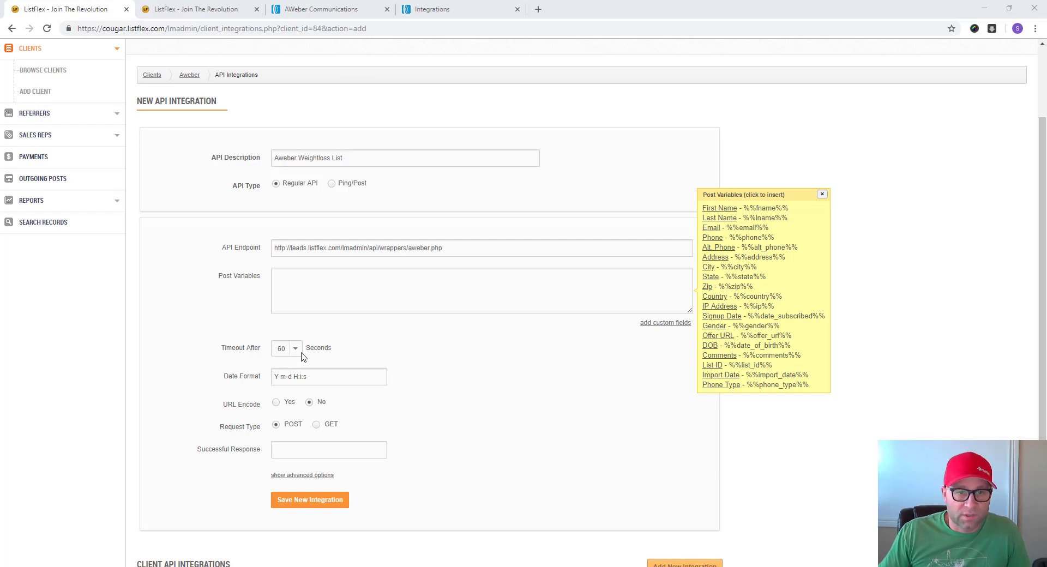
{"action": "left_click", "coordinate": [355, 303]}
{"action": "key", "text": "ctrl+v"}
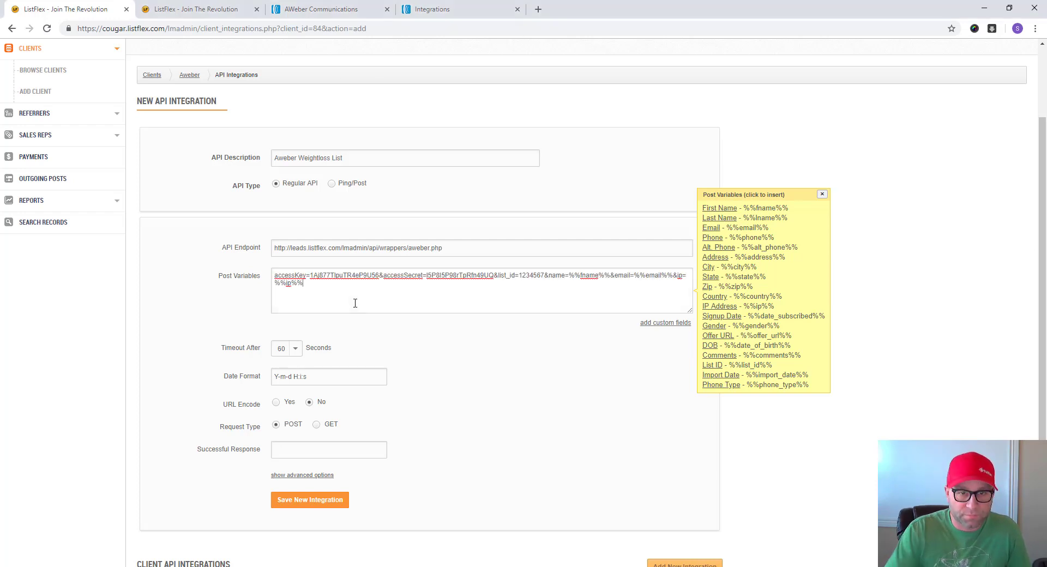
{"action": "left_click", "coordinate": [454, 347]}
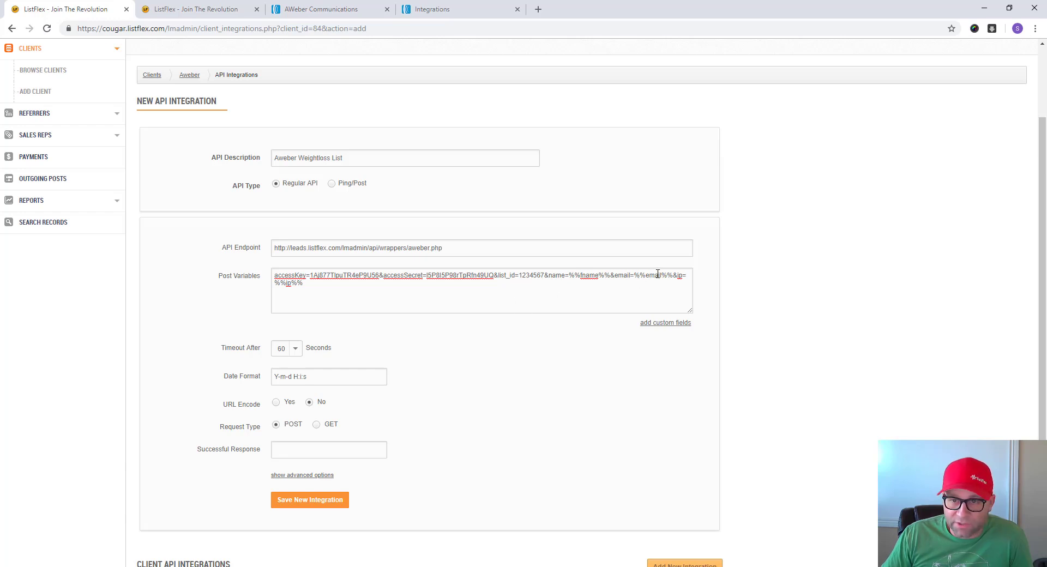
{"action": "left_click", "coordinate": [672, 327]}
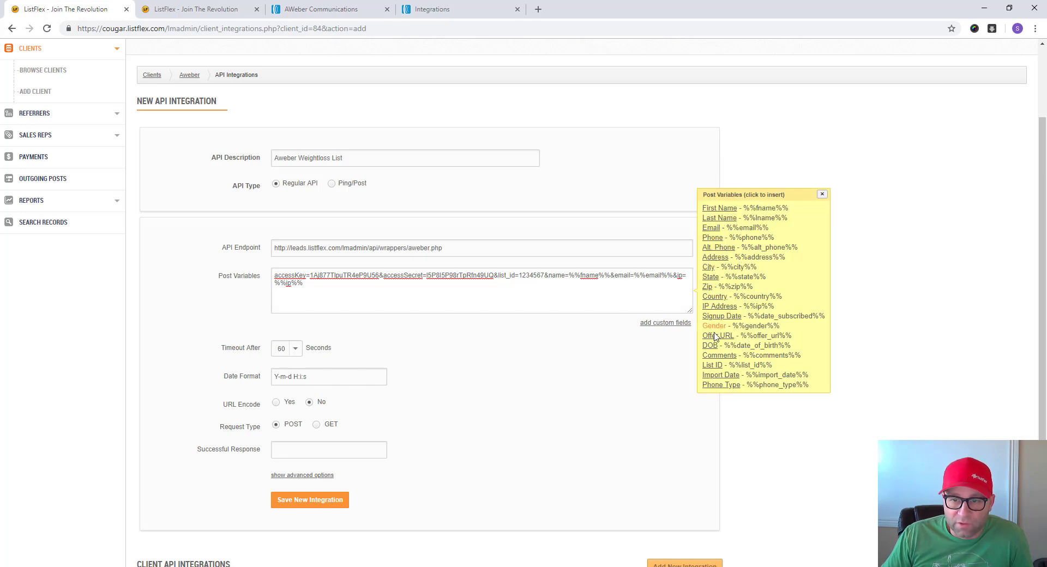
{"action": "left_click", "coordinate": [569, 357]}
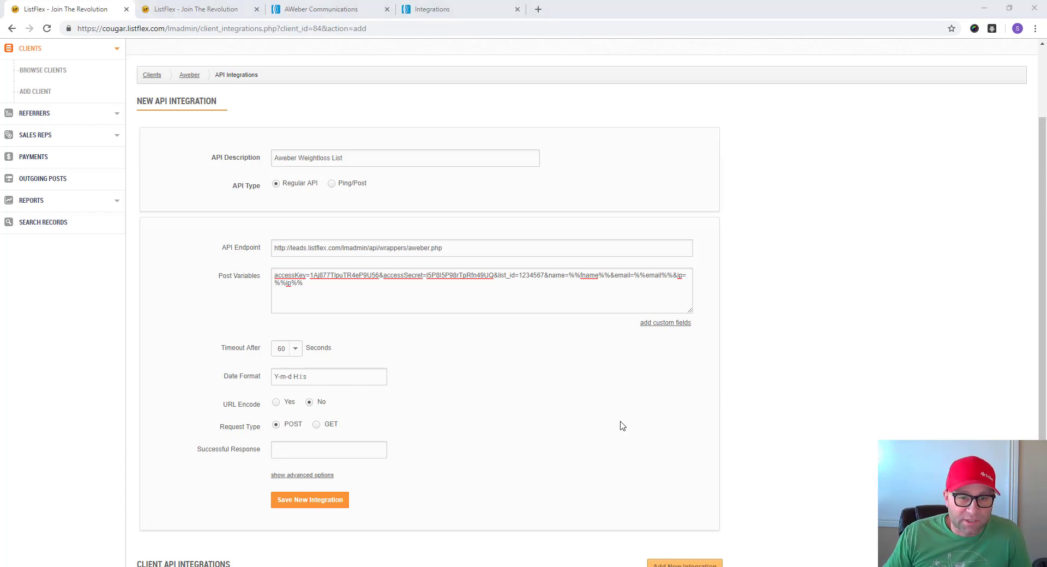
- Set the successful response to "successfully" and save the new integration
{"action": "left_click", "coordinate": [336, 449]}
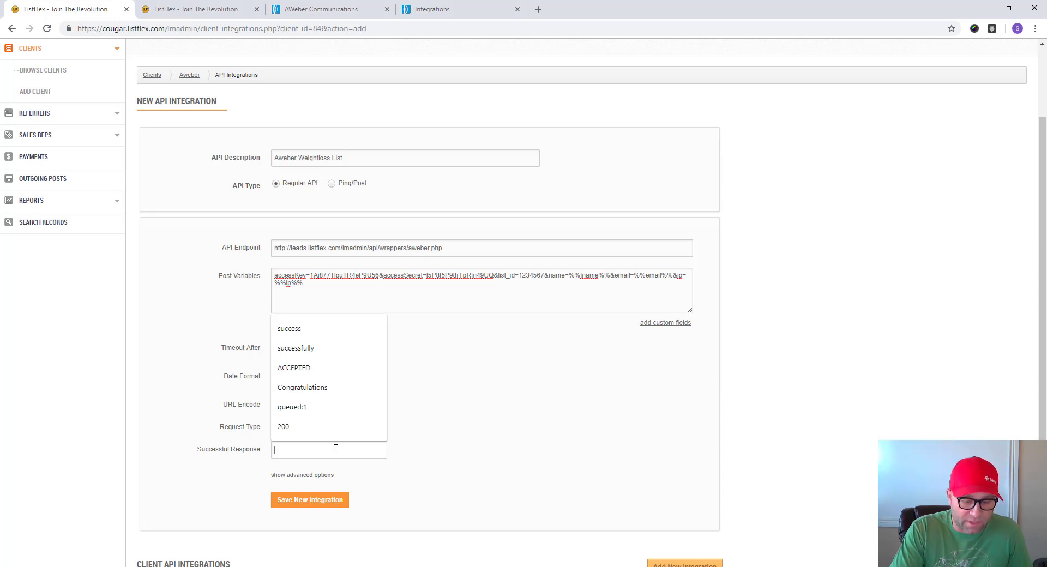
{"action": "type", "text": "successfully"}
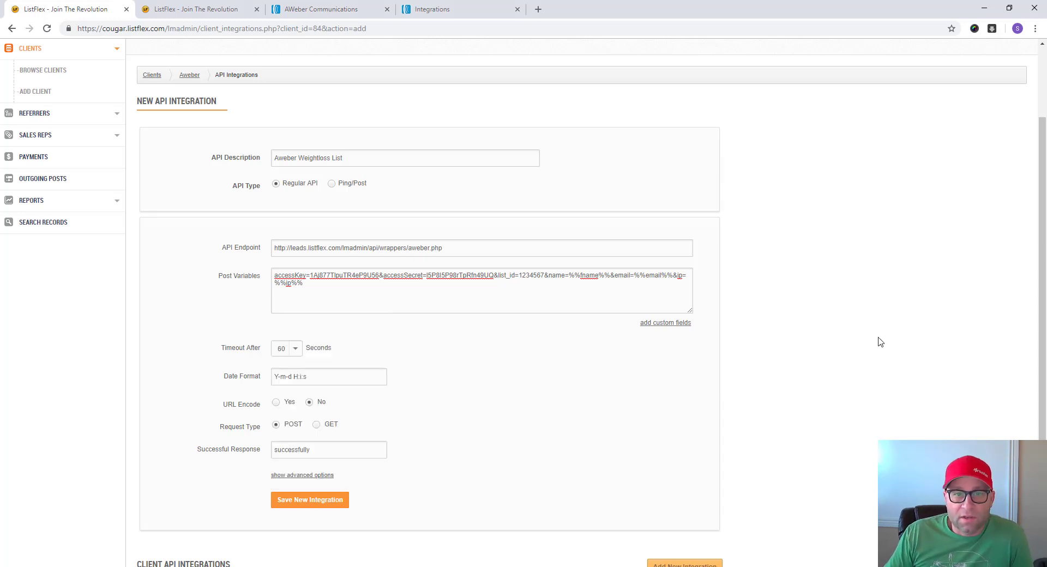
{"action": "scroll", "coordinate": [880, 342], "scroll_direction": "down", "scroll_amount": 2}
{"action": "scroll", "coordinate": [880, 342], "scroll_direction": "up", "scroll_amount": 1}
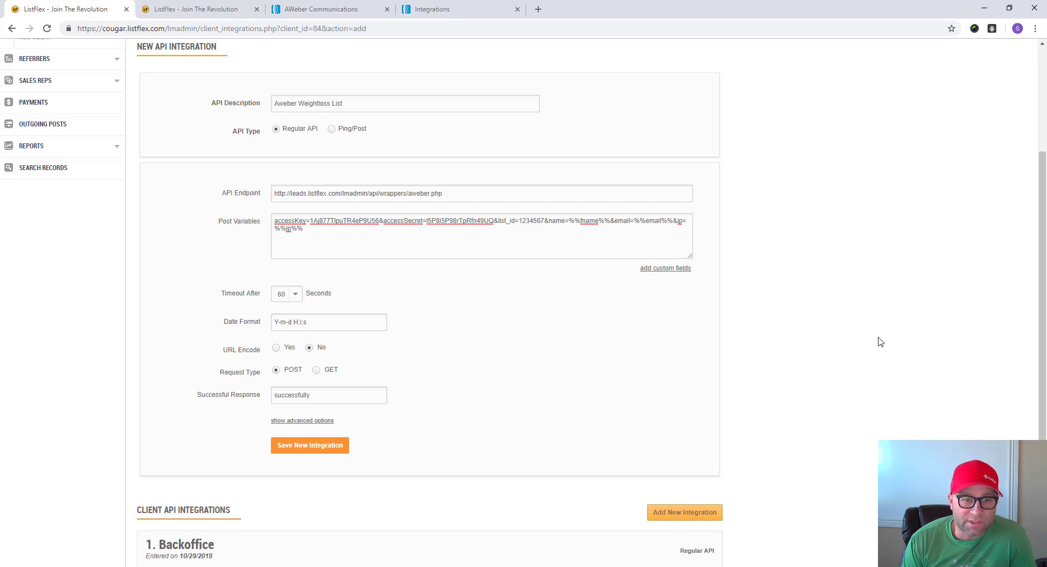
{"action": "left_click", "coordinate": [310, 446]}
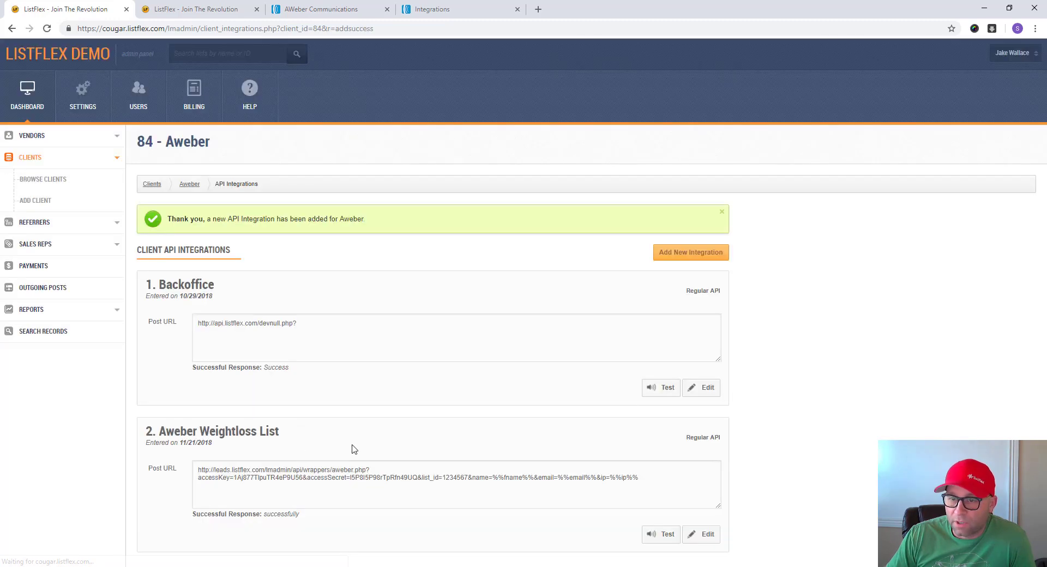